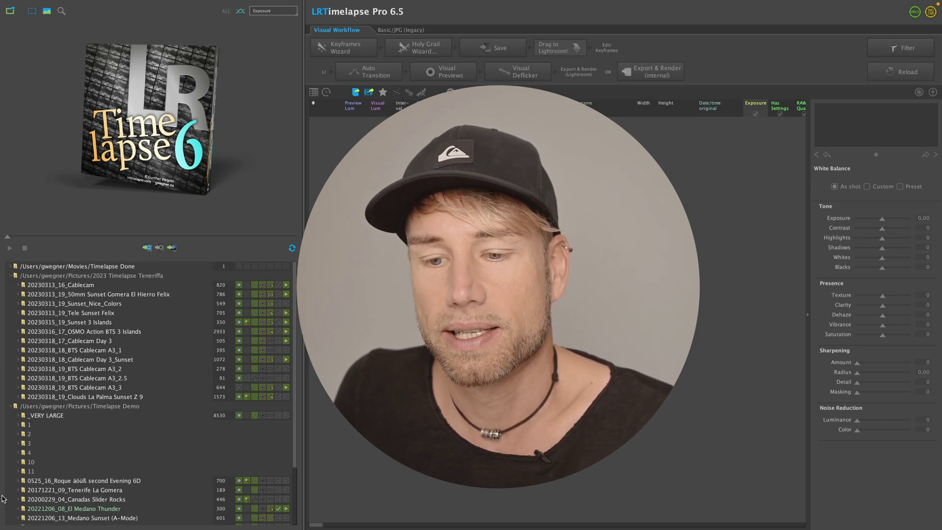
Scroll down the folder tree to the 中文路径名称 folder.
scroll(3, 499, down, 3)
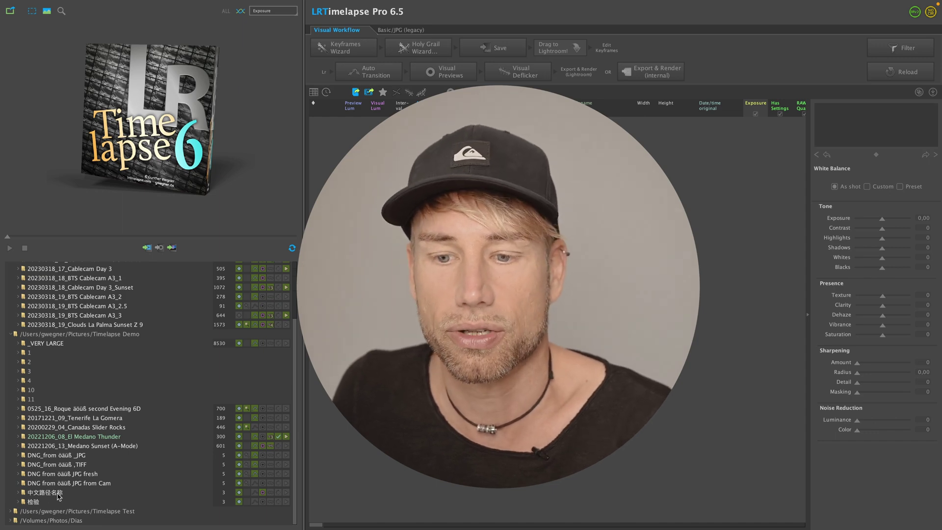
mouse_move(38, 494)
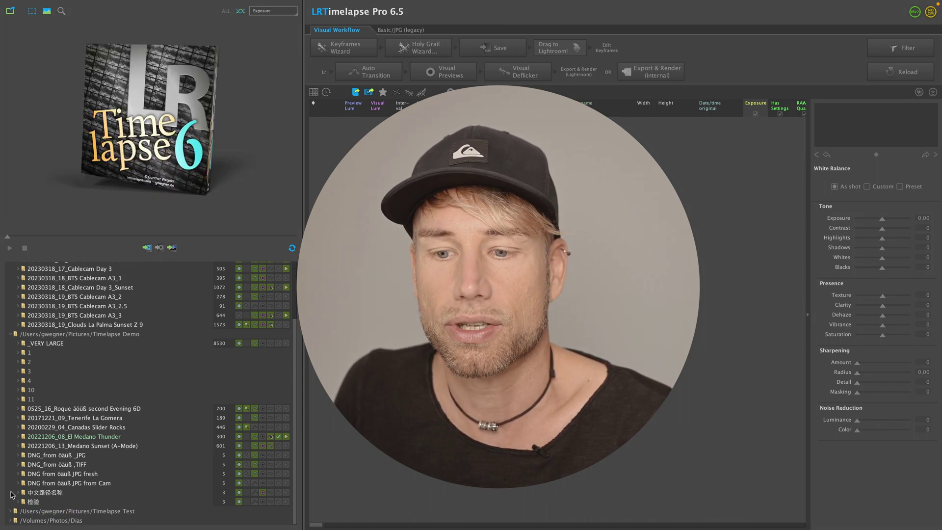
mouse_move(73, 476)
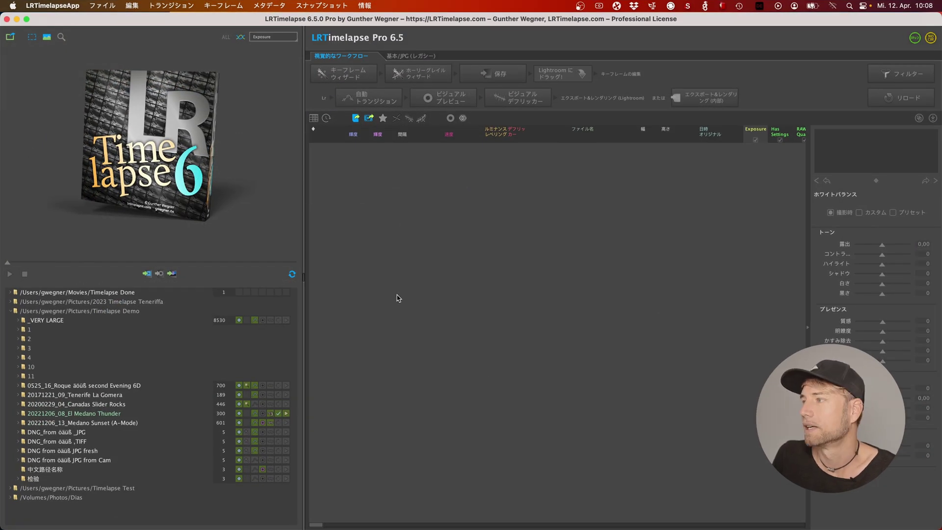
Open the Render Video dialog from the Japanese File menu, then close it without rendering.
click(104, 7)
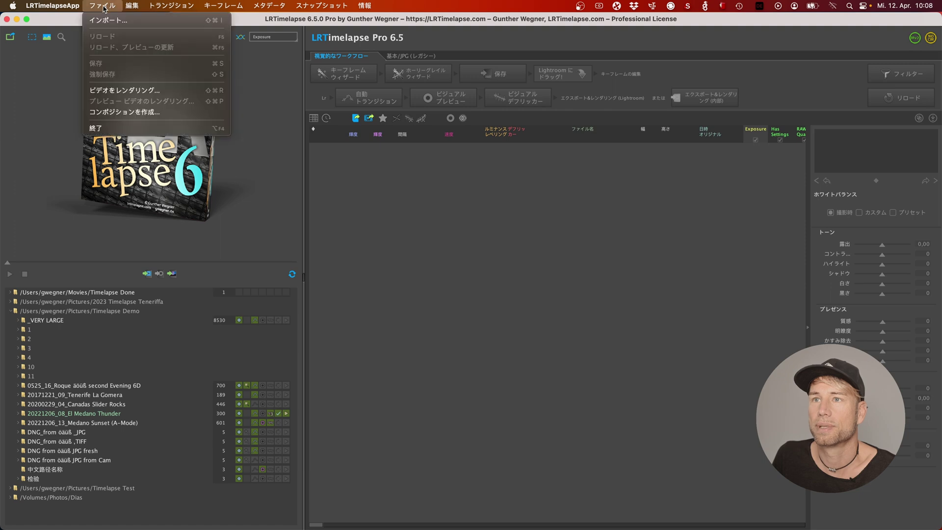
click(113, 93)
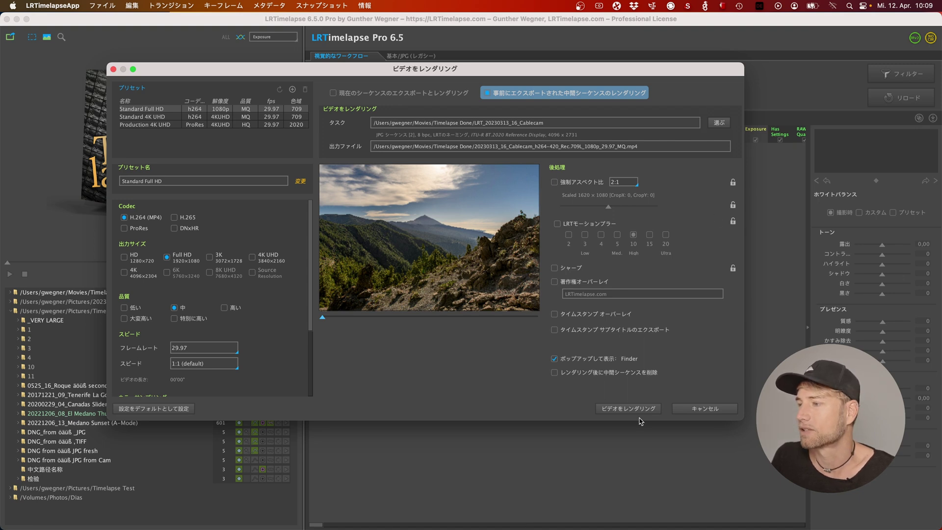
click(113, 69)
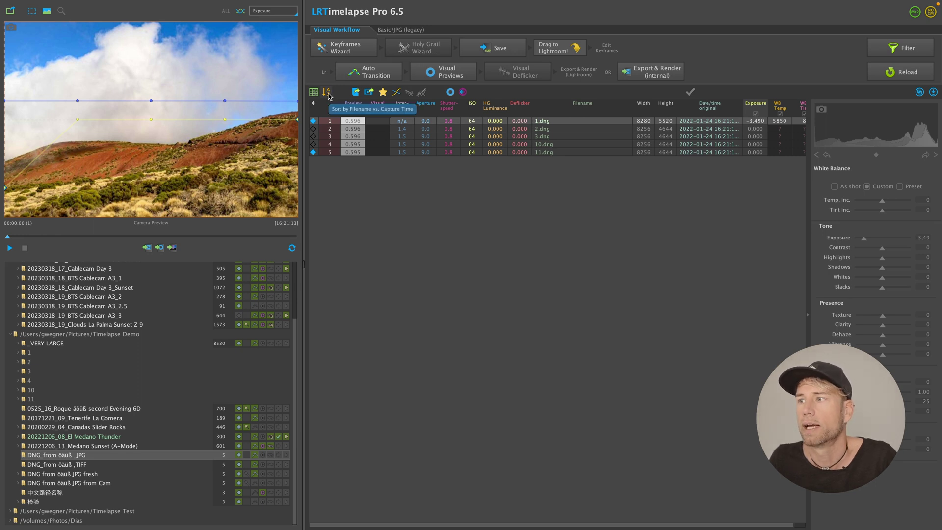
Switch the table's sort toggle to order the images by filename.
click(327, 93)
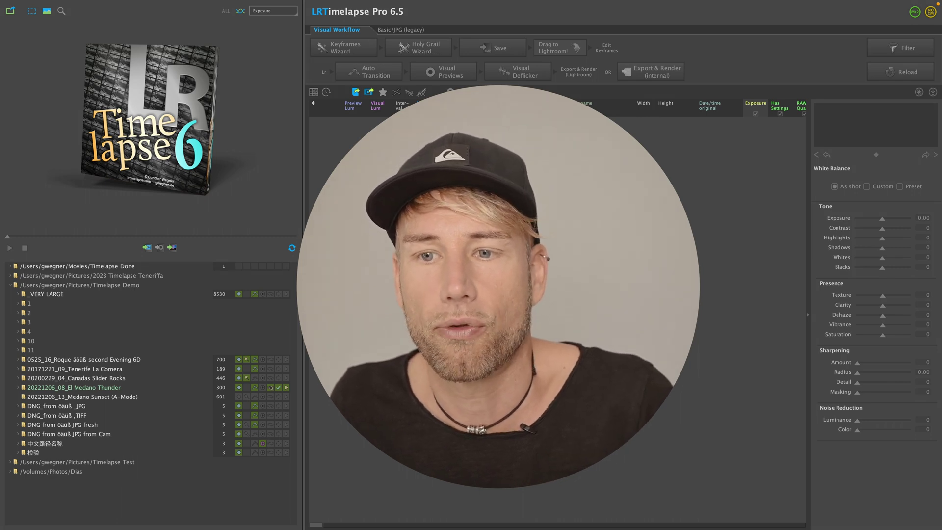
Load the 20221206_13_Medano Sunset (A-Mode) sequence.
click(77, 397)
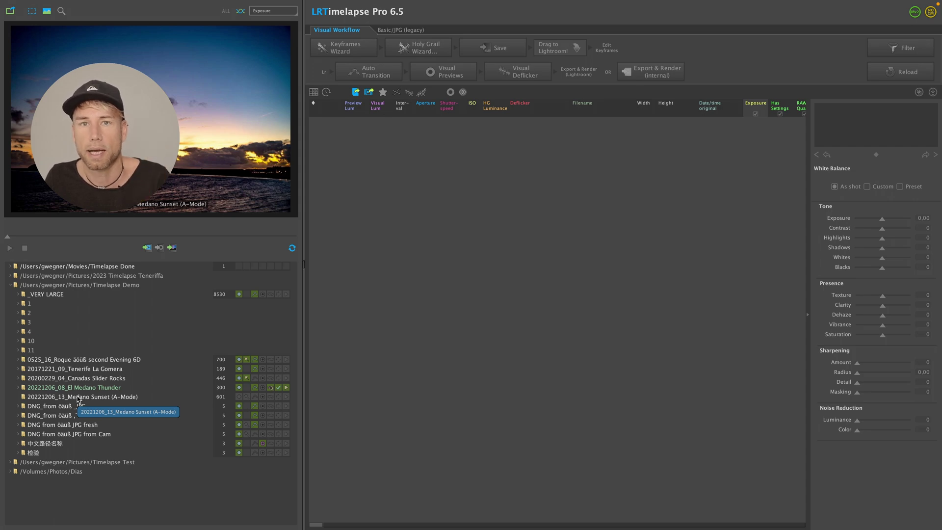
click(77, 396)
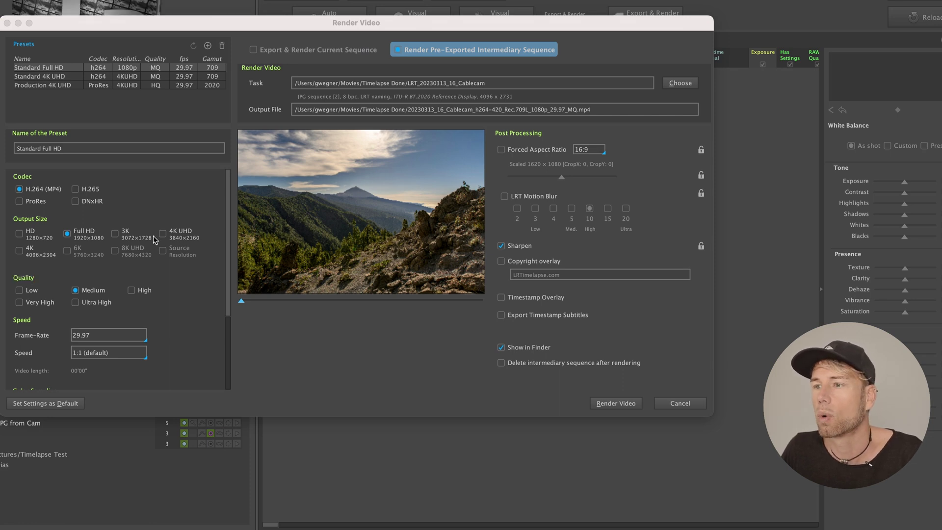
Enable the Forced Aspect Ratio crop at 16:9.
click(501, 149)
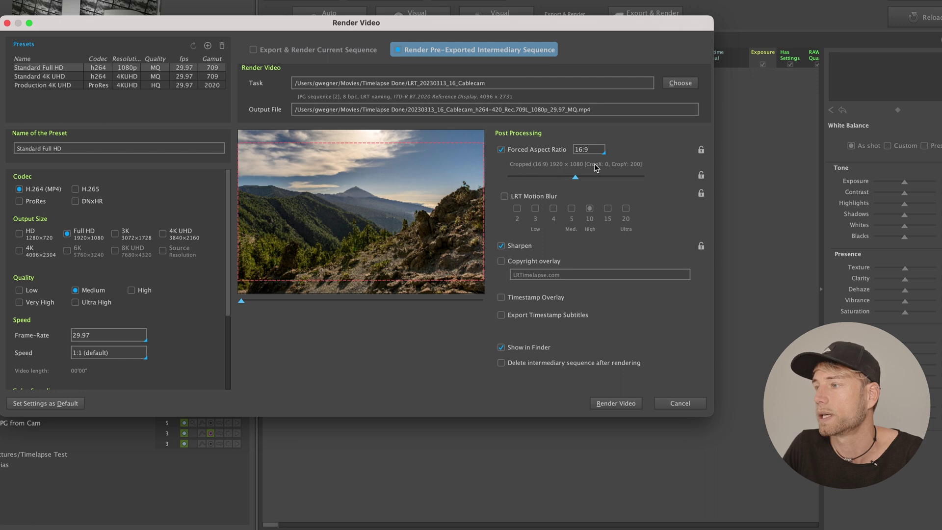
Open the Forced Aspect Ratio choices in Post Processing.
mouse_move(574, 173)
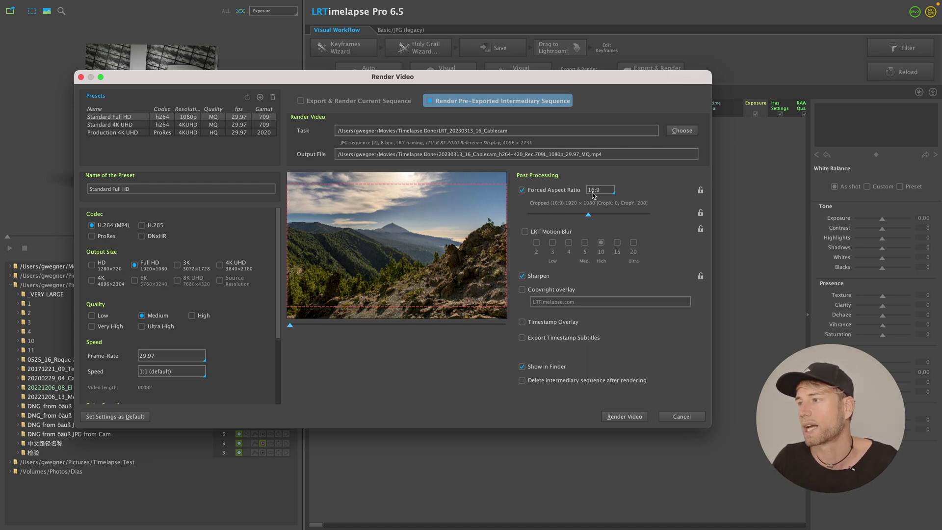
click(595, 193)
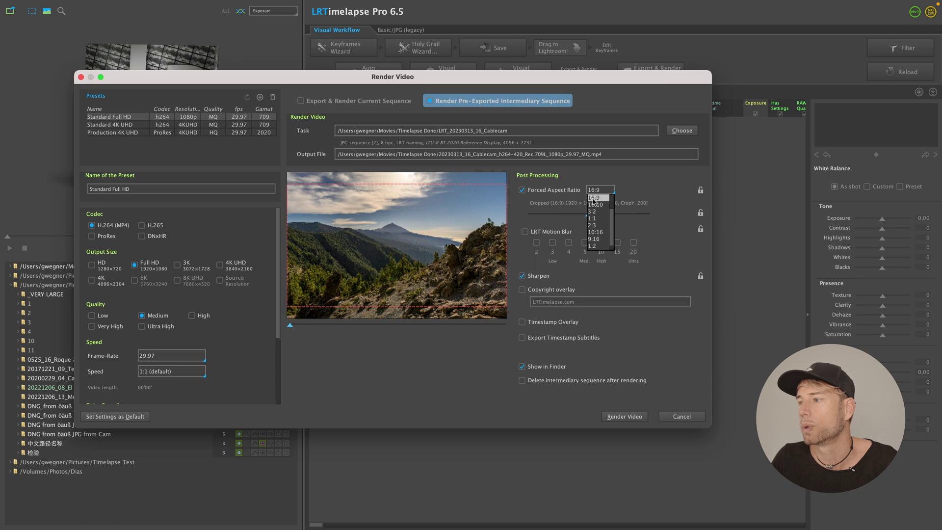
Choose the vertical 9:16 aspect ratio, cropping the render to 1080 × 1920.
click(598, 238)
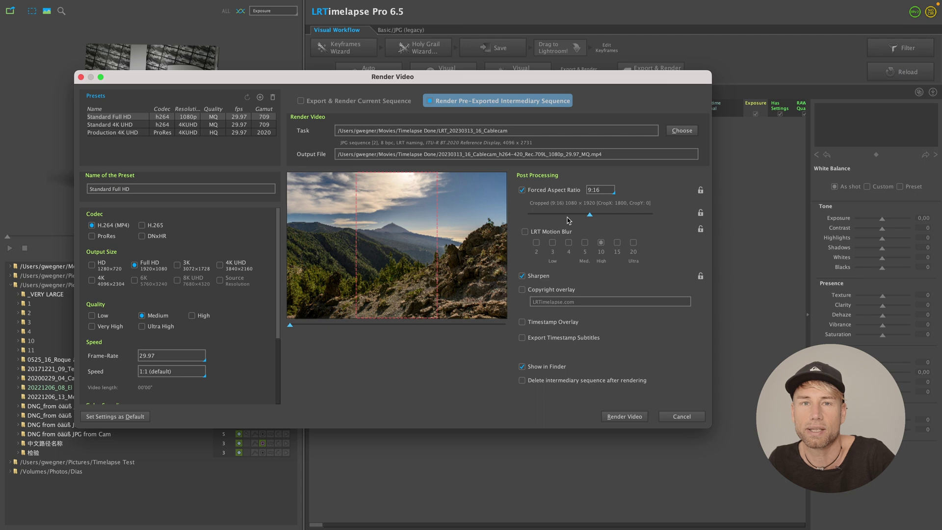
mouse_move(569, 220)
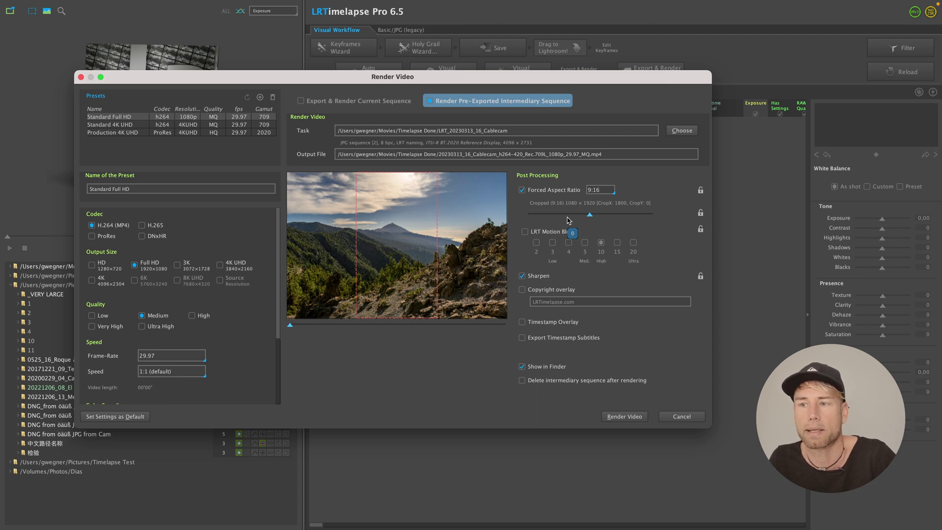
Change the forced aspect ratio to 1:2 for a 1080 × 2160 crop.
click(593, 191)
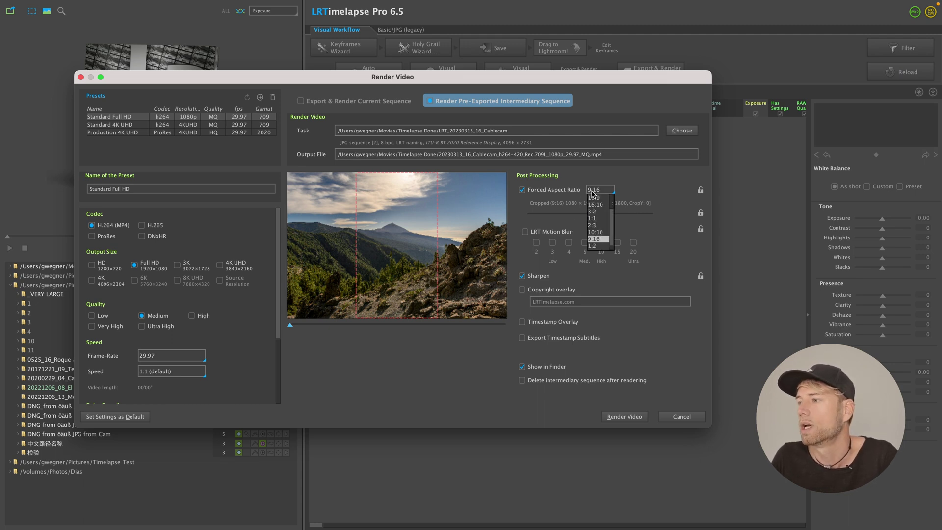
click(593, 247)
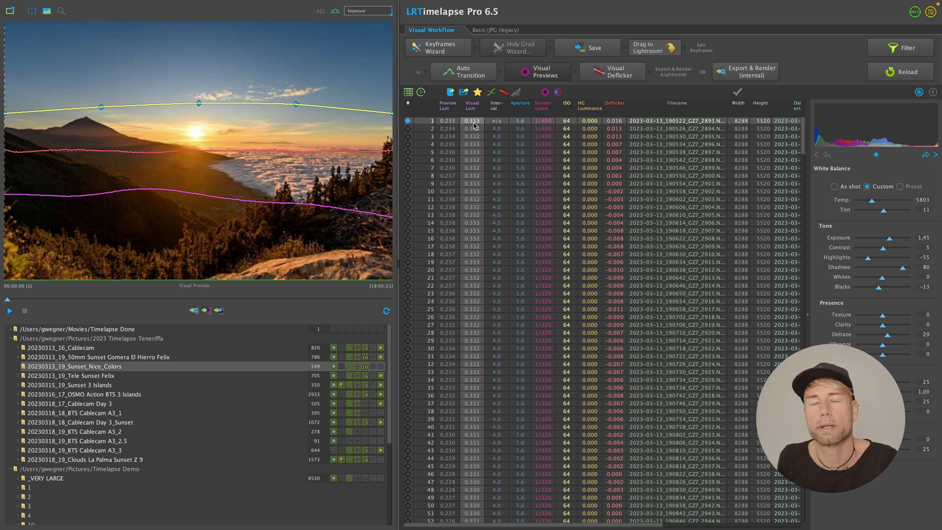
Play the sunset preview, step back to frame 16, play forward and in reverse, then widen the table.
key(space)
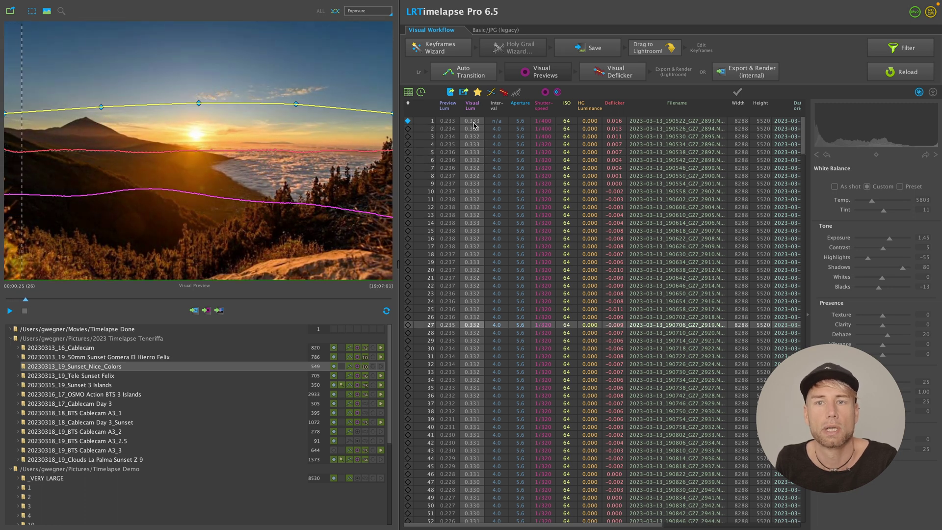
key(Up)
key(Up)
key(Up)
key(Up)
key(Up)
key(Up)
key(Up)
key(Up)
key(Up)
key(Up)
key(Up)
key(Up)
key(Up)
key(Up)
key(Up)
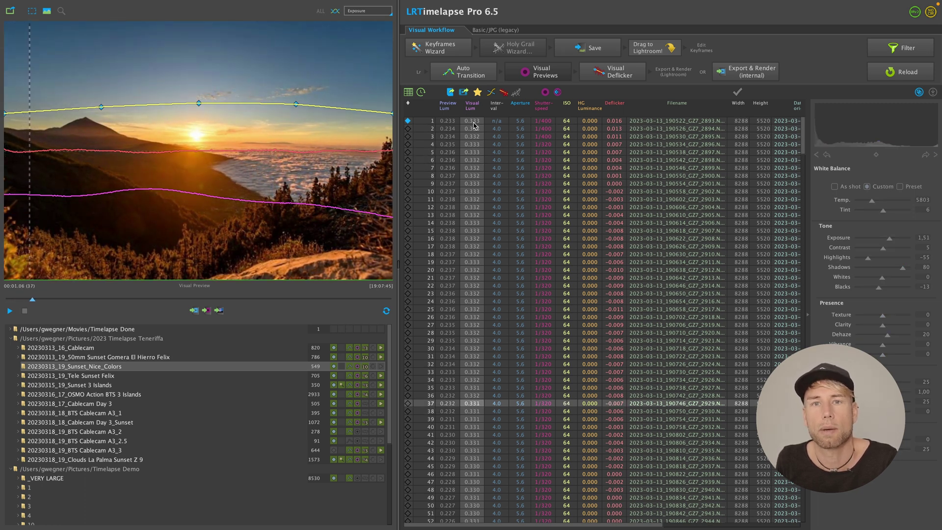
key(Up)
key(Up)
key(Up)
key(Up)
key(Up)
key(Up)
key(Up)
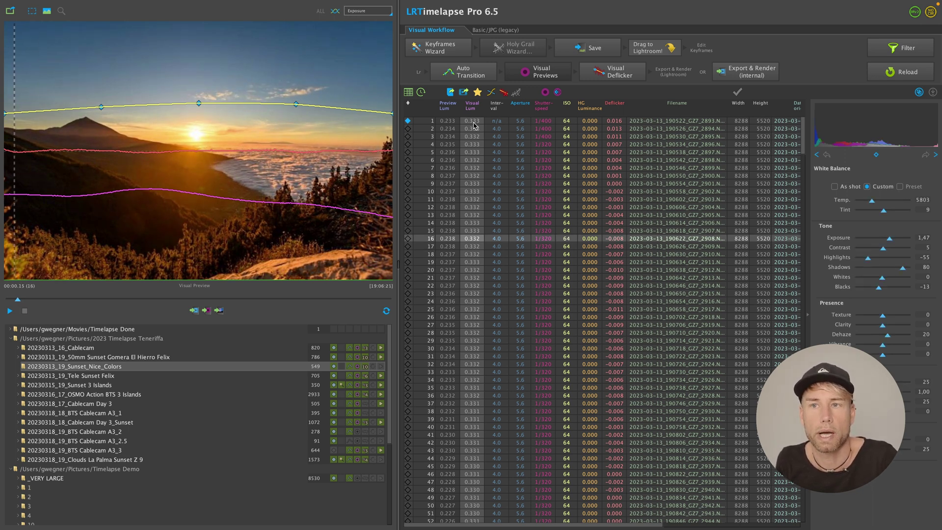
key(space)
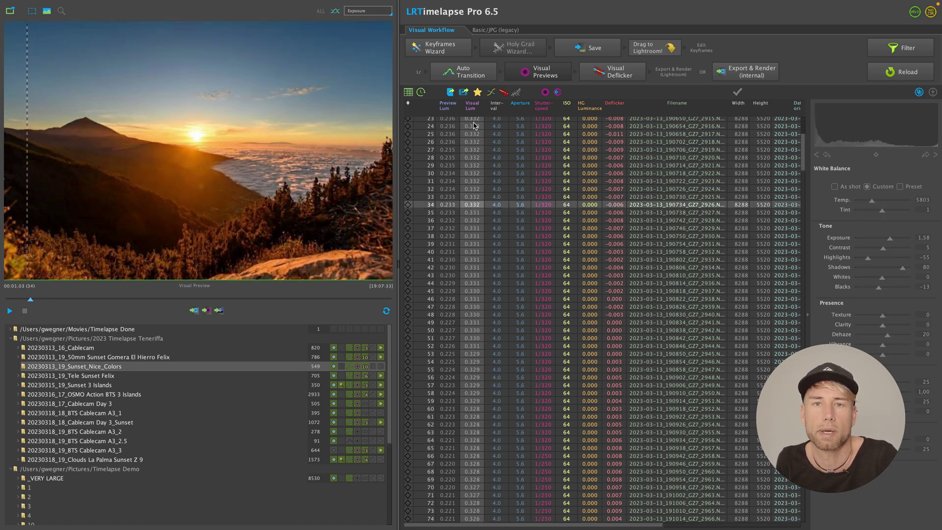
key(space)
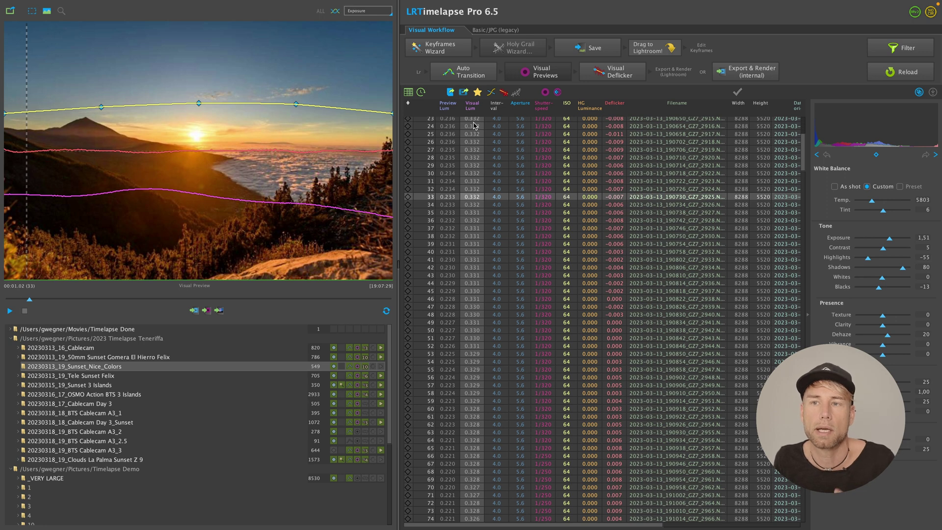
key(space)
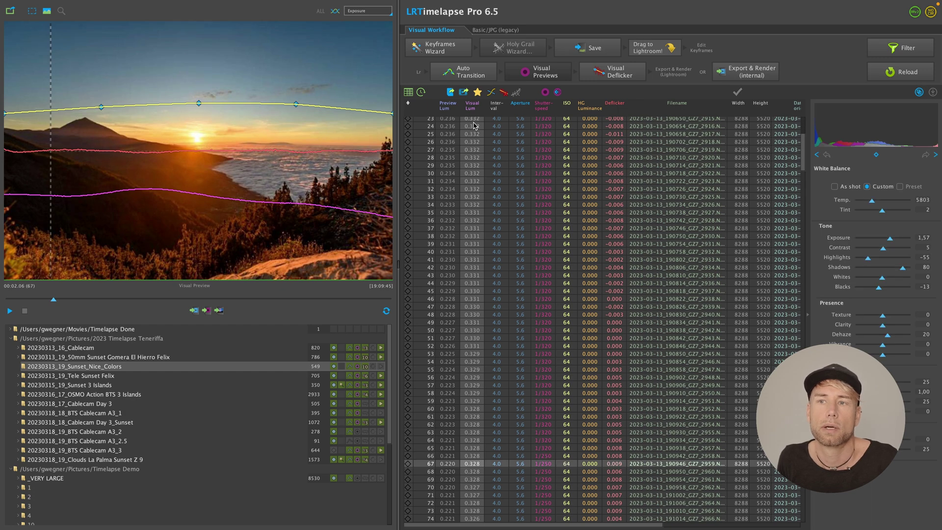
key(shift+space)
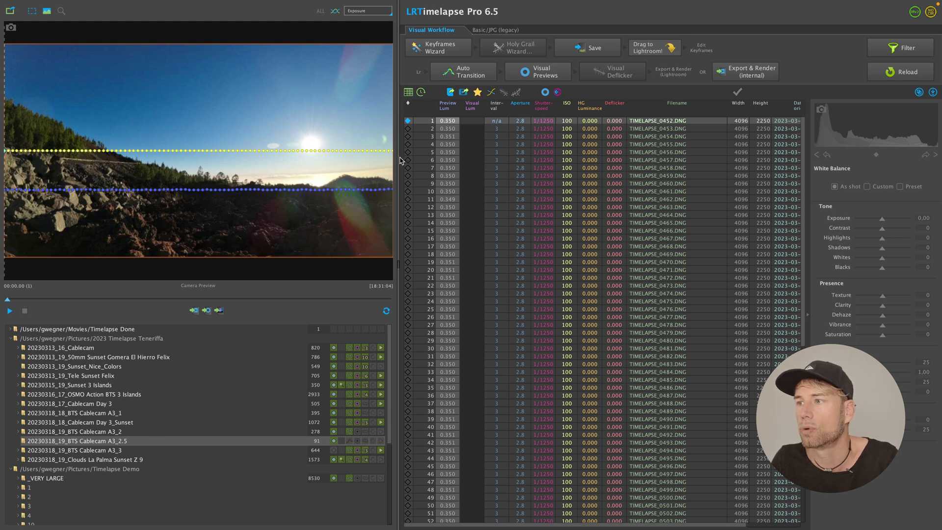
drag(400, 160, 136, 155)
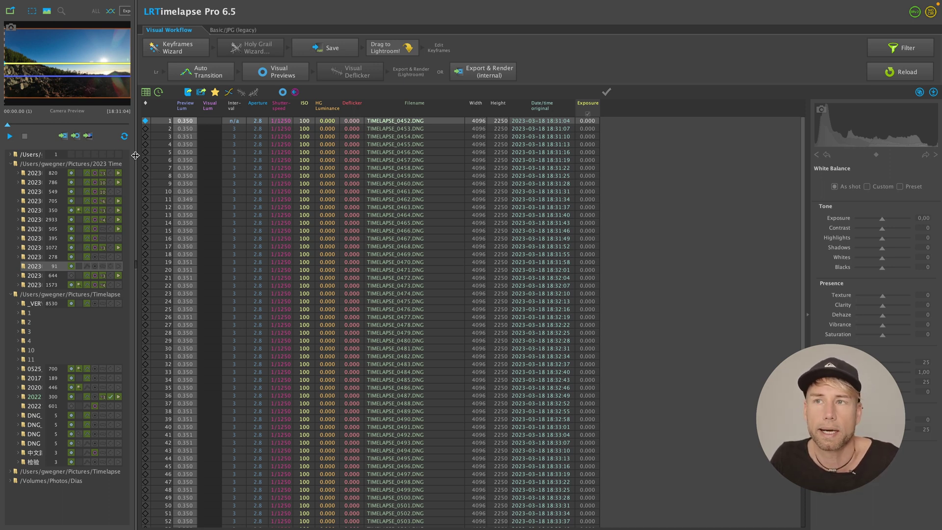
Enlarge the preview and folder panel, then show frame 39, TIMELAPSE_0490.DNG.
drag(135, 156, 439, 250)
click(186, 326)
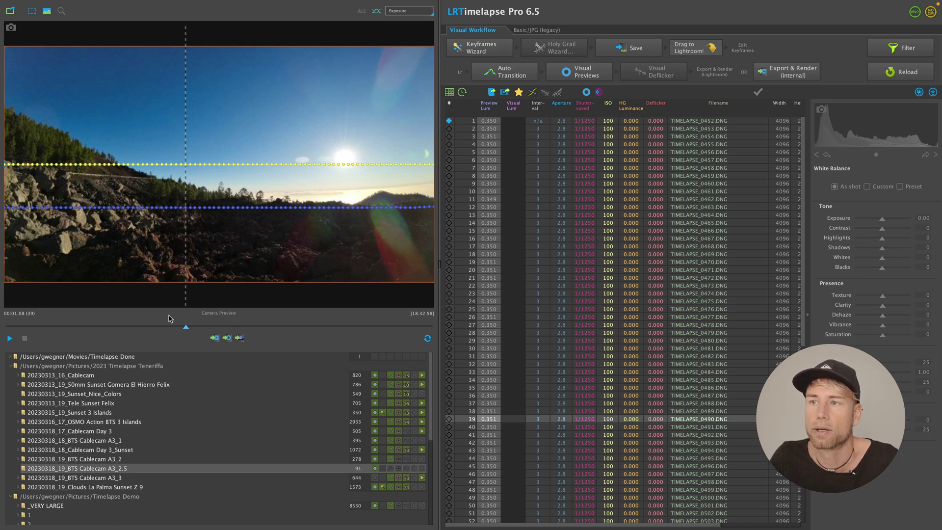
Scrub the BTS preview back to frame 19, then load the 20230313_16_Cablecam sequence.
drag(186, 327, 89, 323)
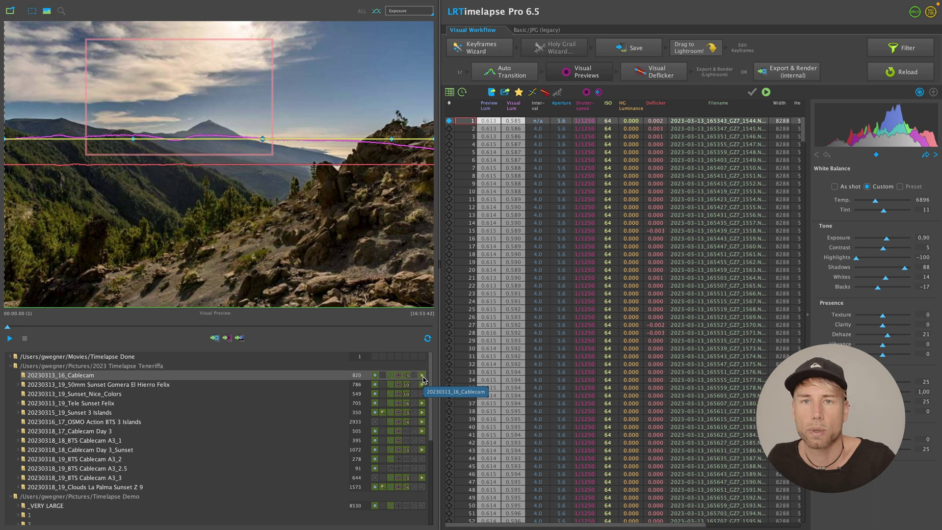
click(767, 92)
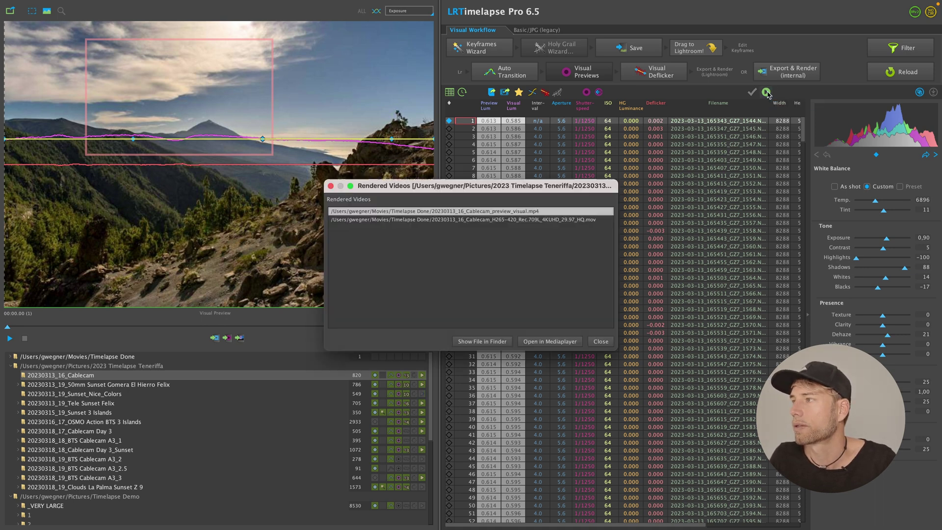
click(496, 220)
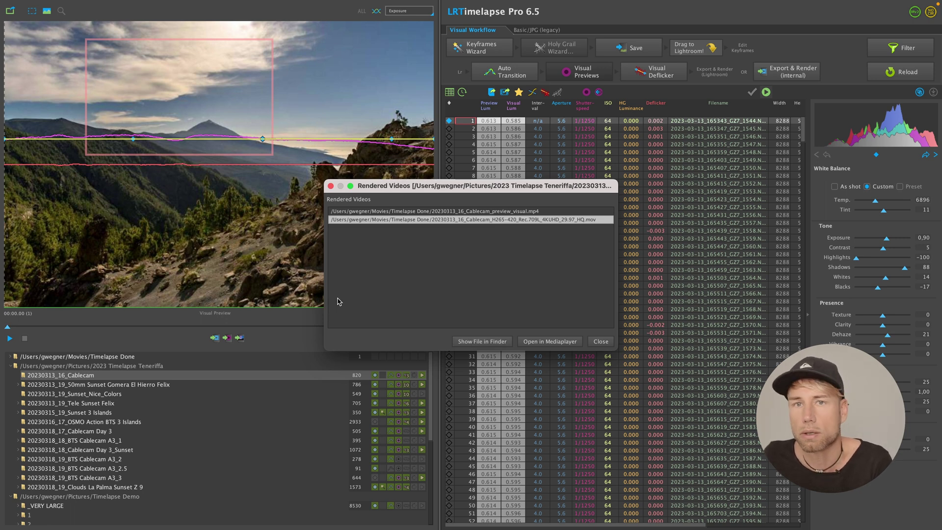
key(Escape)
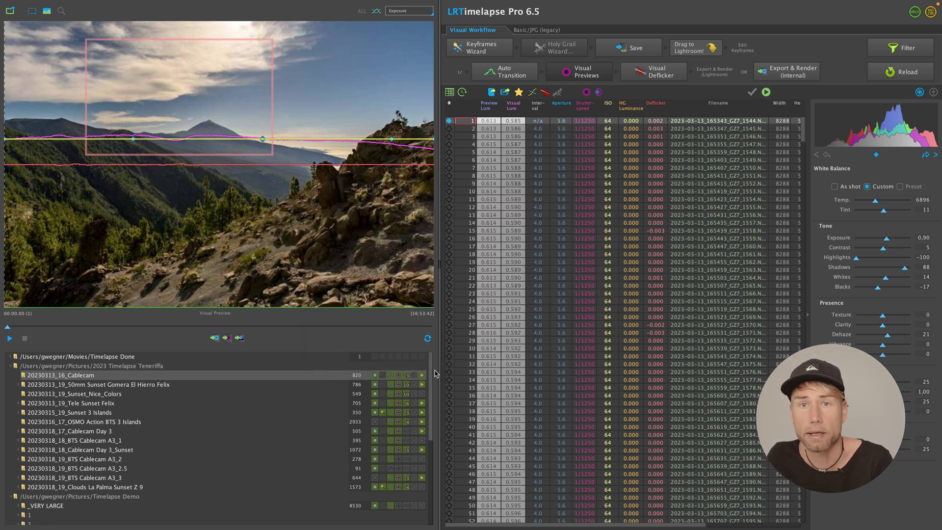
Assign Movies/Timelapse Done as the default render folder for the Sunset 3 Islands folder.
right_click(71, 414)
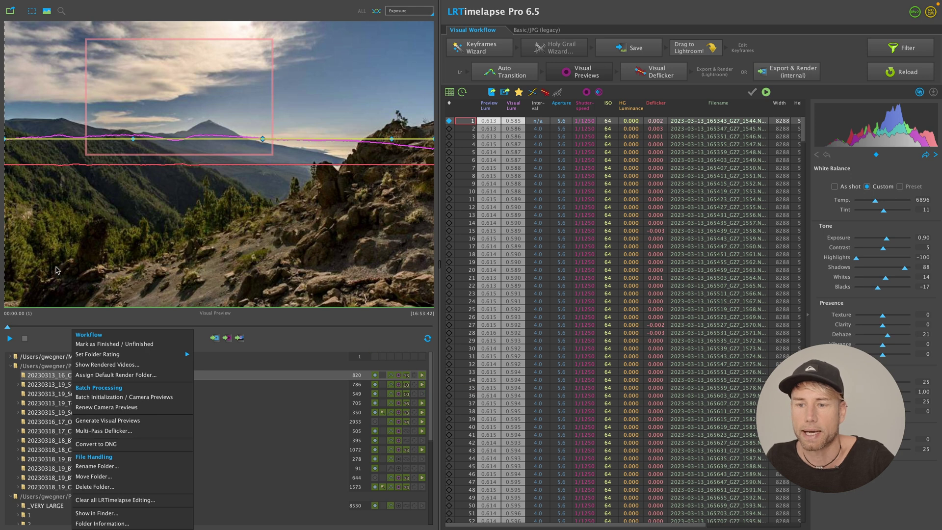
click(90, 377)
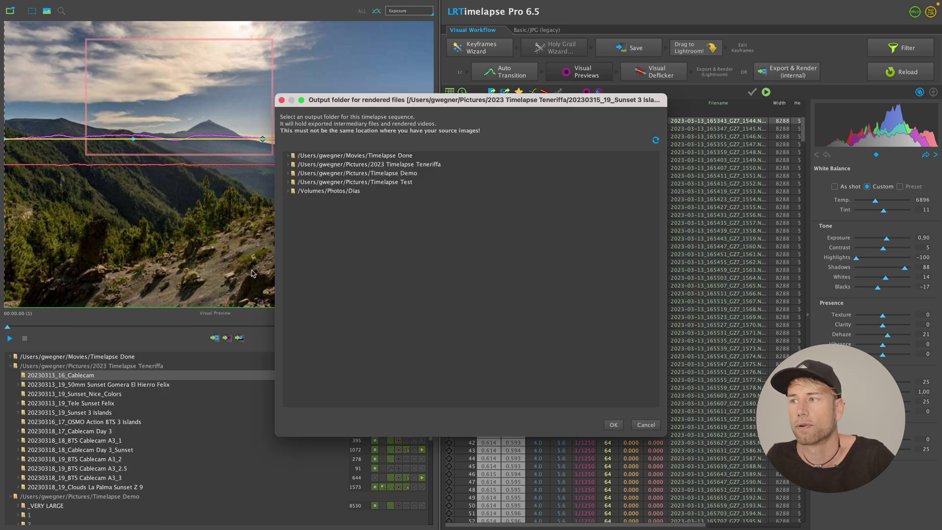
click(369, 157)
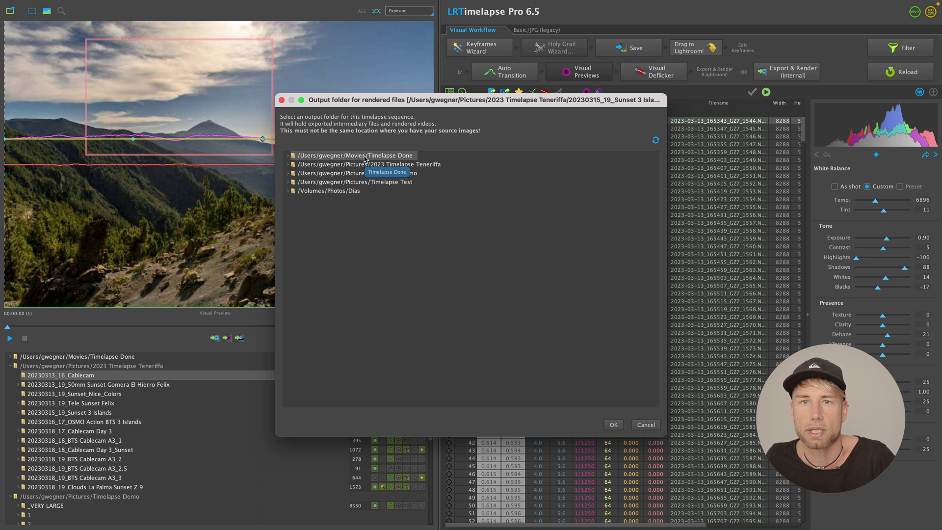
click(614, 425)
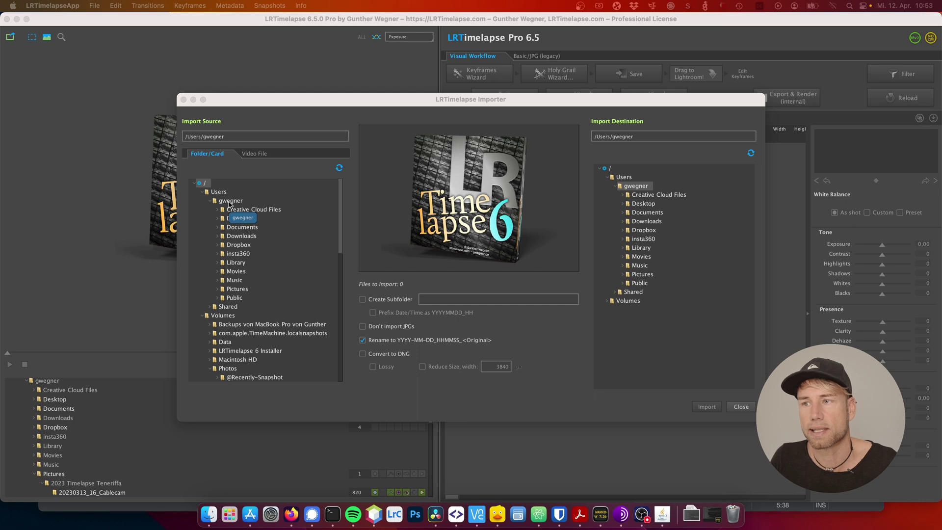
Select the home folder as the Importer's source, triggering the over-15,000-images scan warning.
click(230, 202)
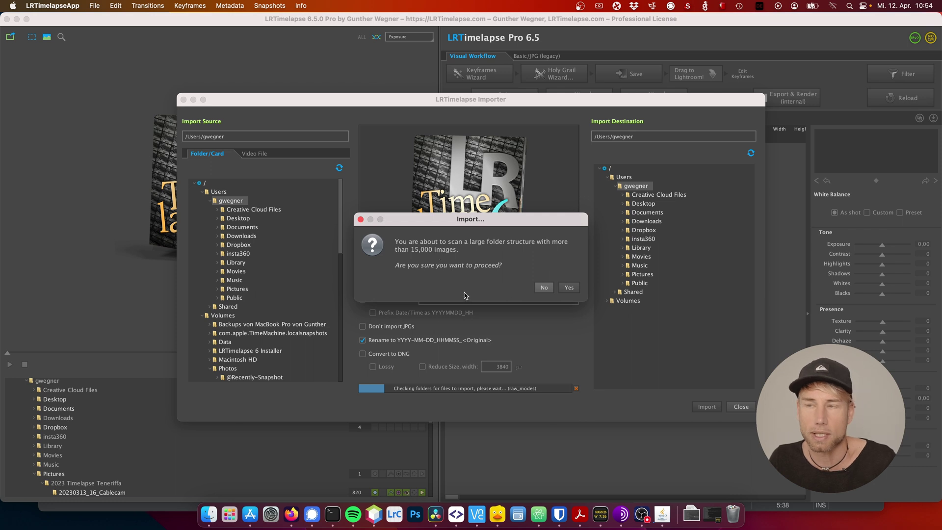
Decline scanning the huge home folder structure and pick Volumes as the import source.
click(543, 287)
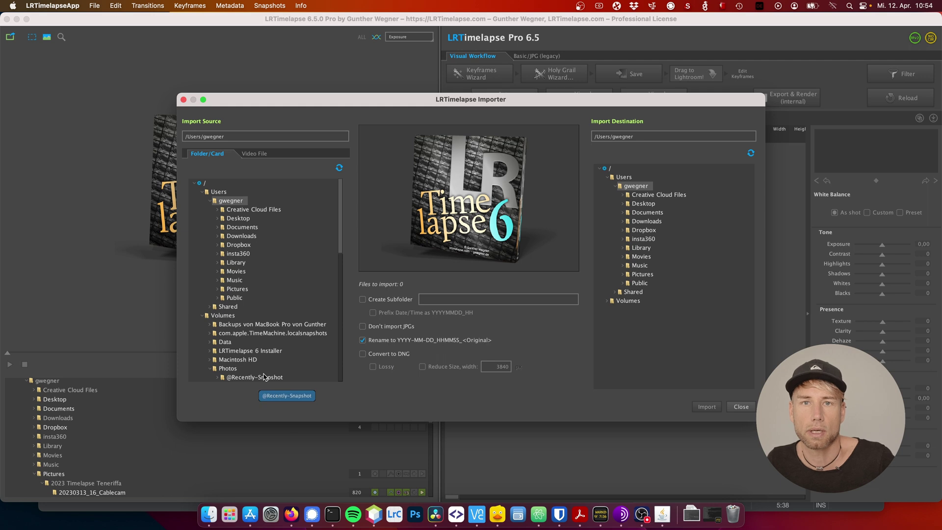
click(223, 316)
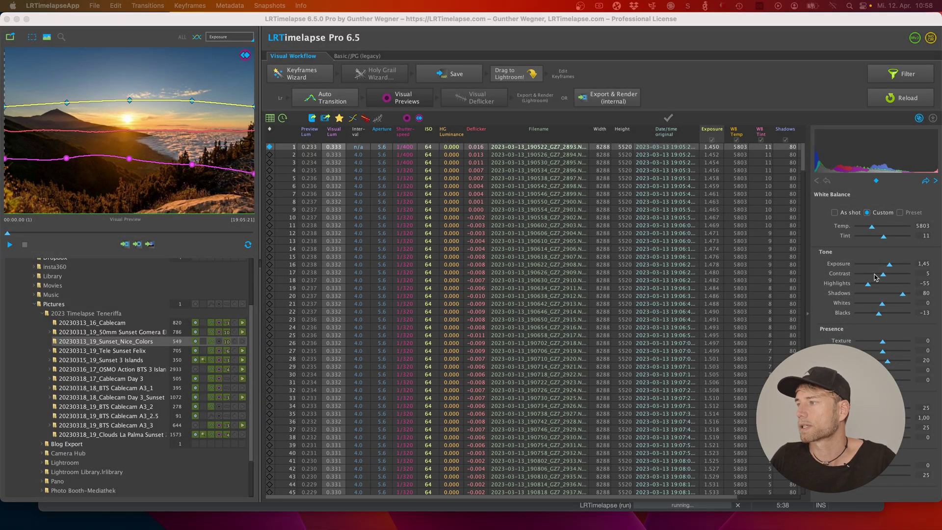
Settle the first frame's exposure at 1.18 and white balance temperature at 3747.
drag(891, 268, 886, 269)
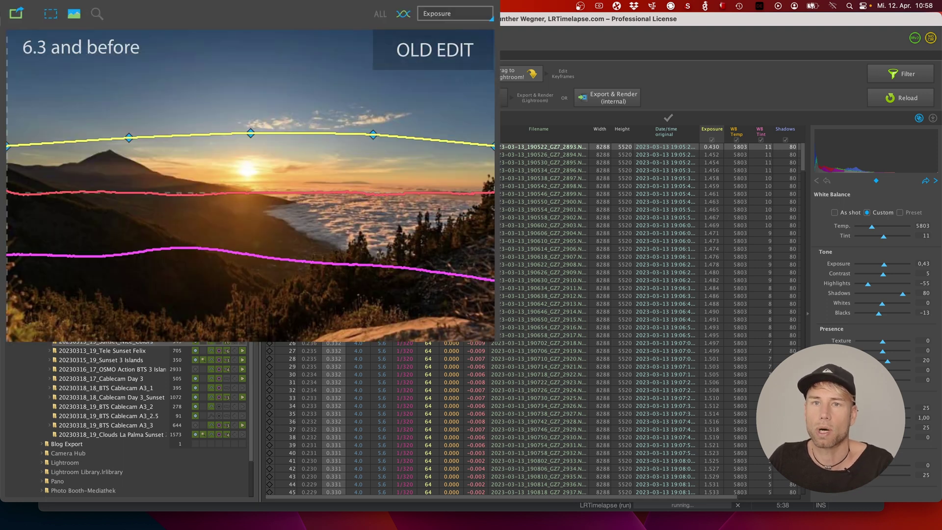
drag(884, 265, 888, 268)
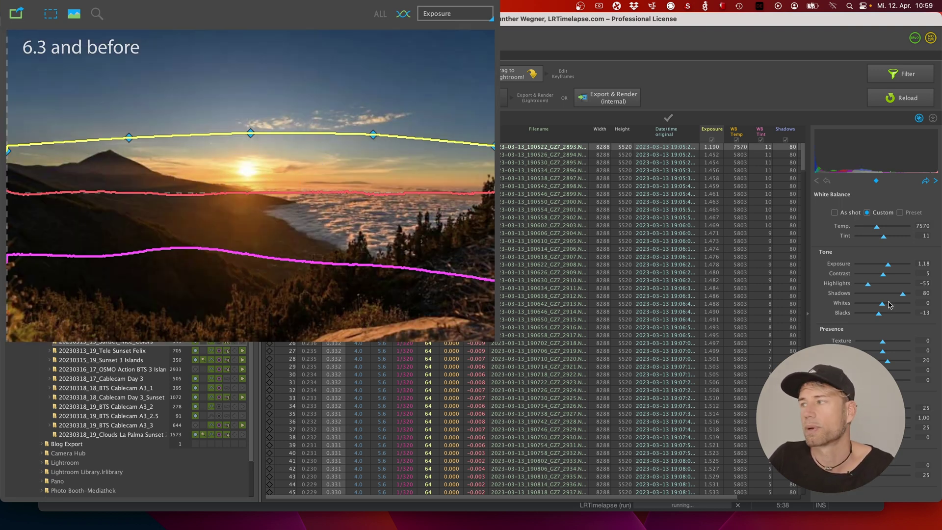
drag(878, 227, 901, 230)
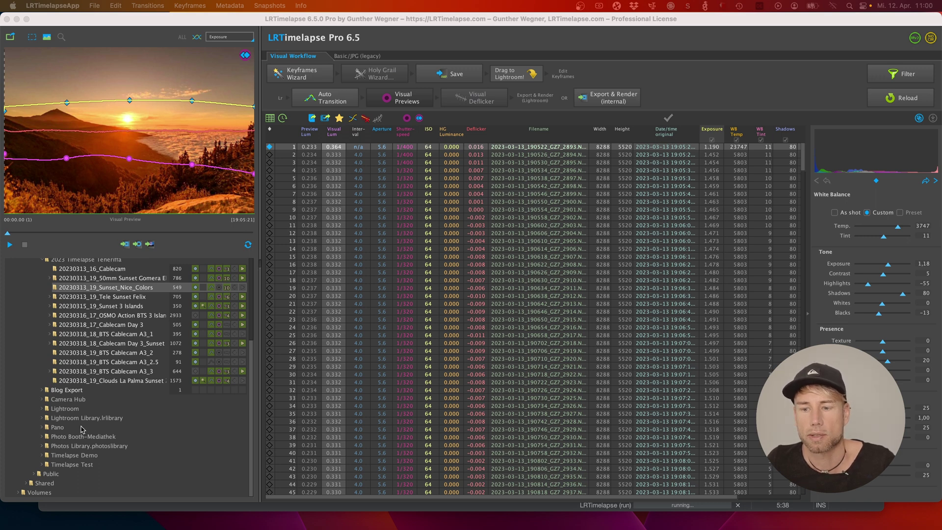
Run Batch Initialization / Camera Previews on Timelapse Demo, including all its subfolders.
right_click(68, 457)
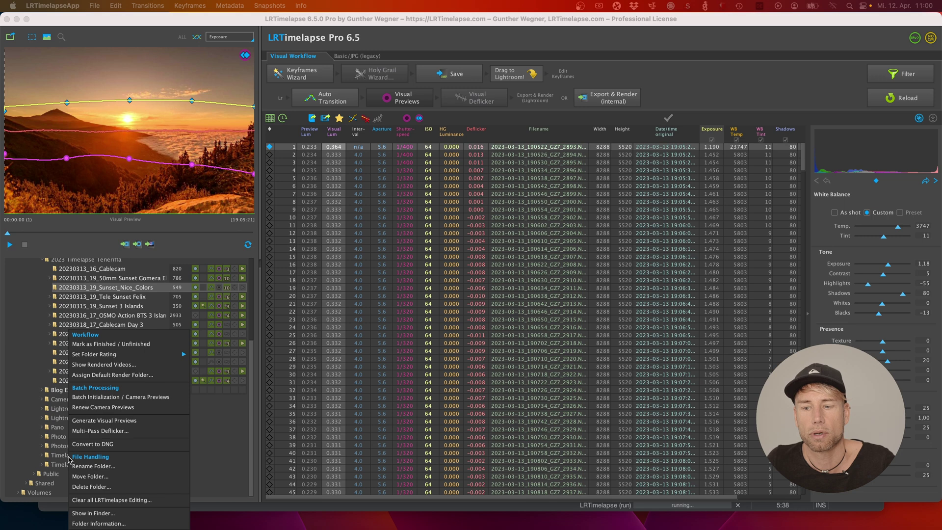
click(116, 398)
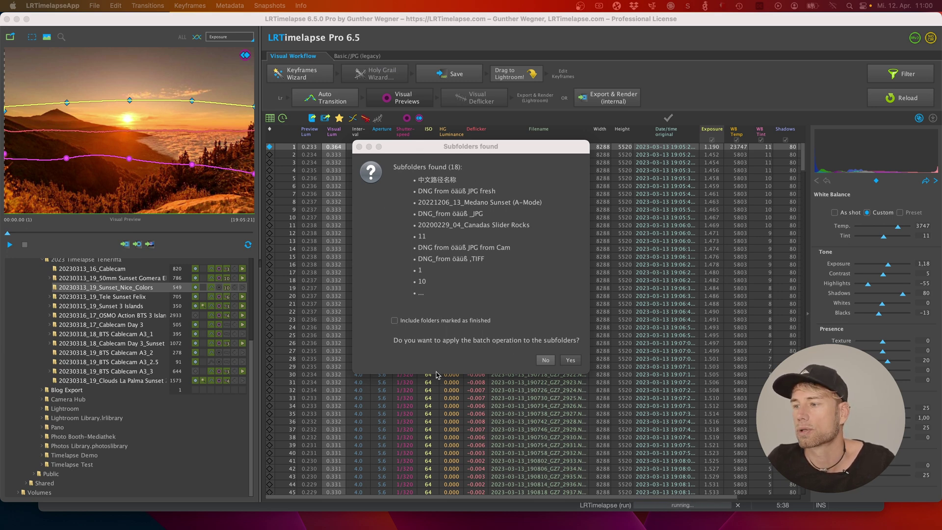
click(572, 361)
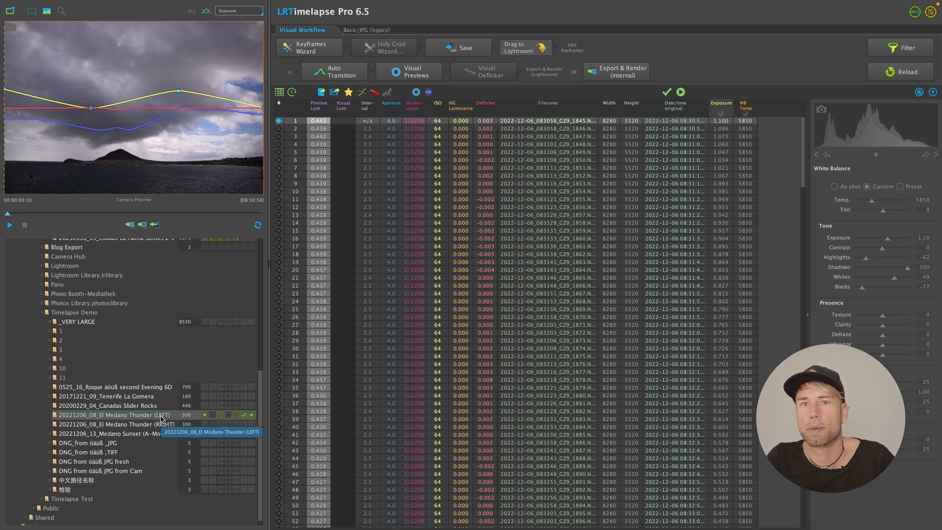
Copy the whole-sequence metadata from the El Medano Thunder (LEFT) sequence.
mouse_move(155, 428)
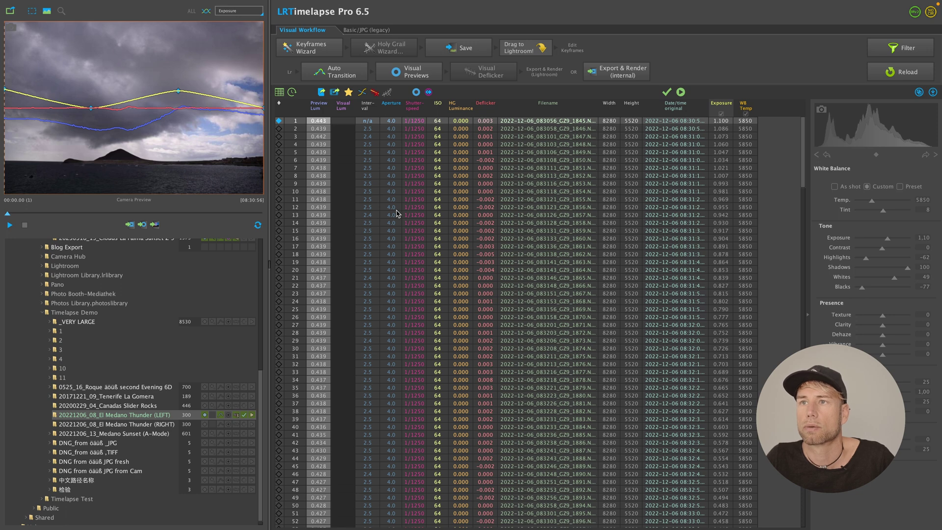
mouse_move(188, 4)
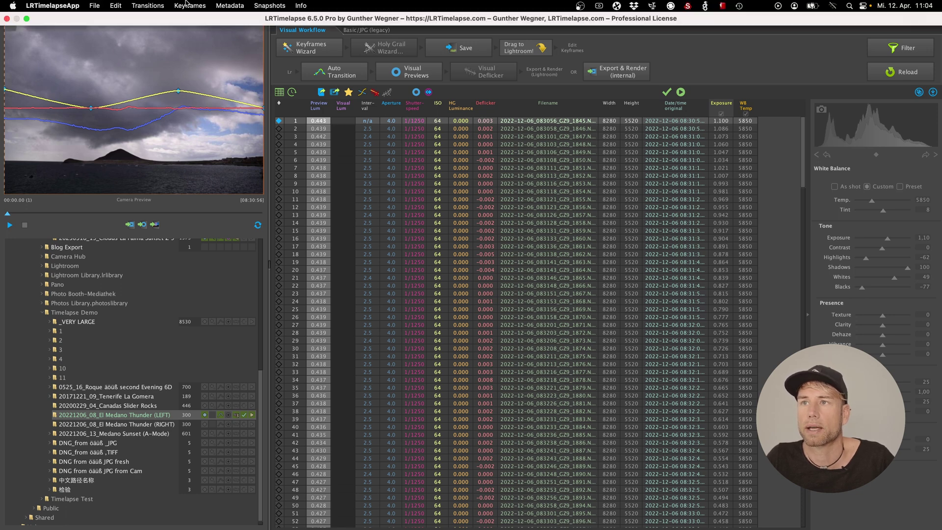
click(222, 6)
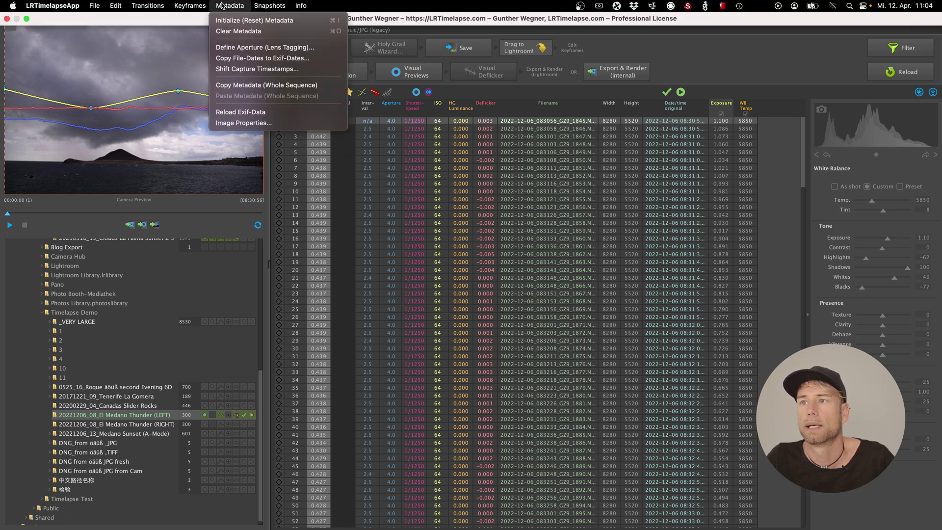
click(241, 86)
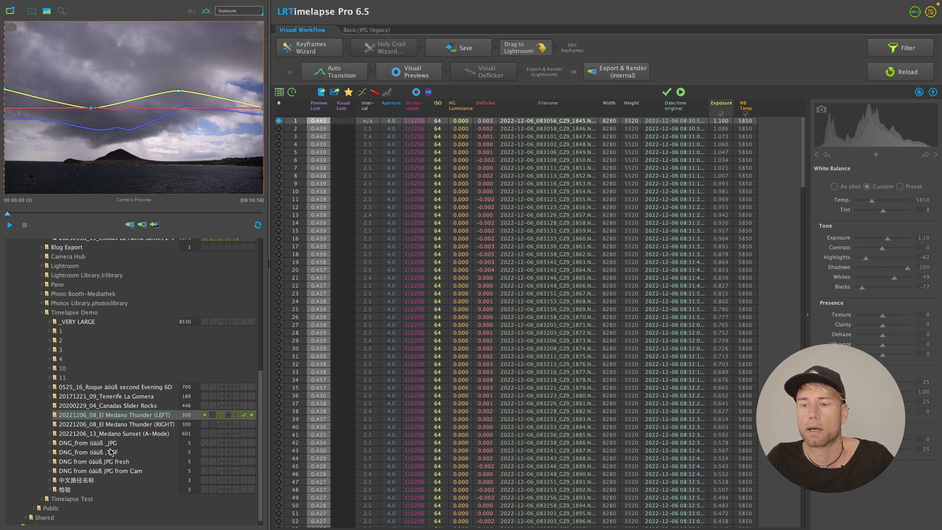
Paste that metadata onto the whole El Medano Thunder (RIGHT) sequence and save.
click(109, 427)
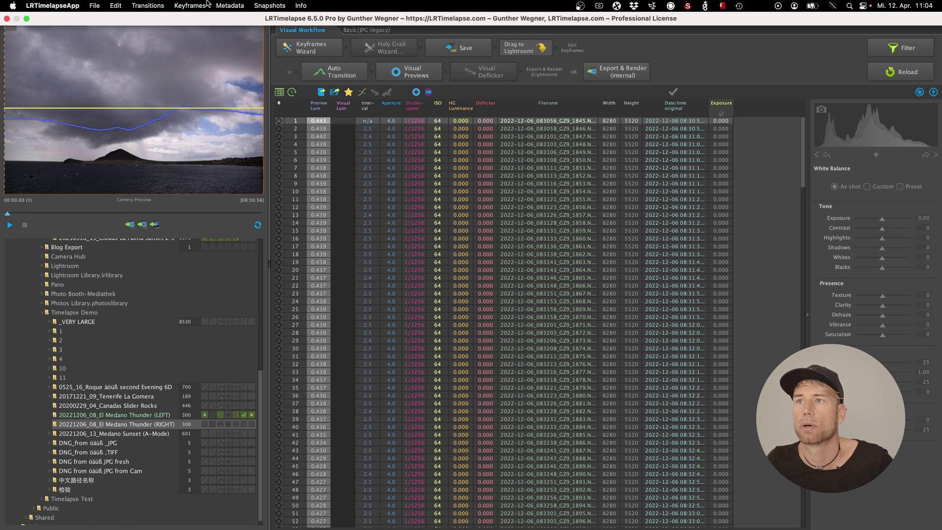
click(228, 6)
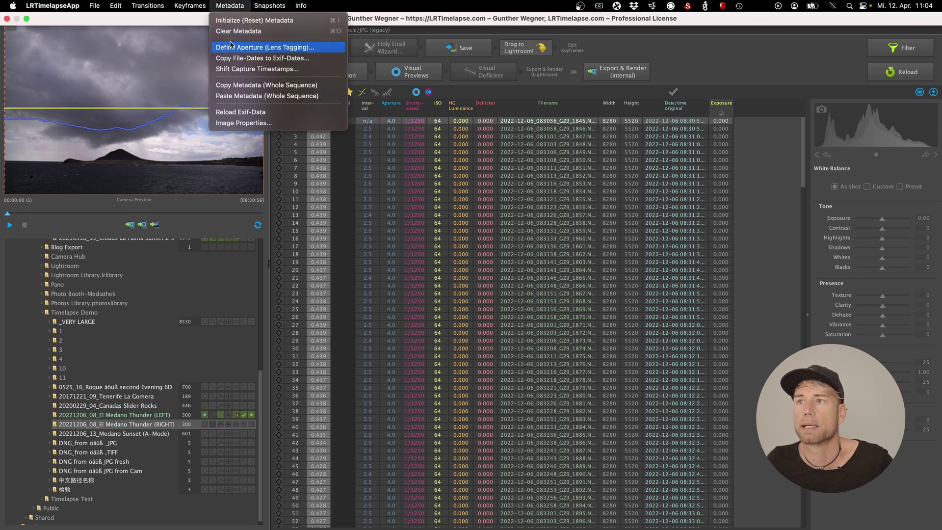
click(227, 97)
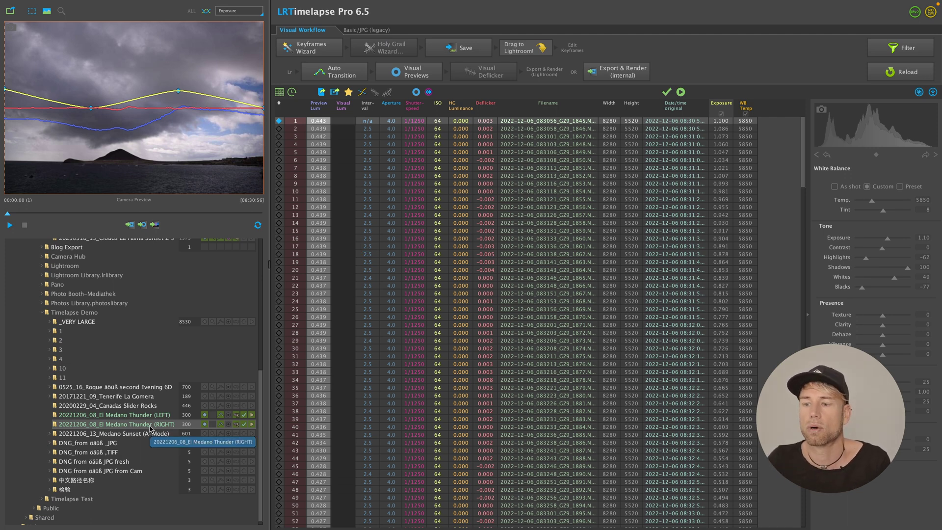
click(431, 49)
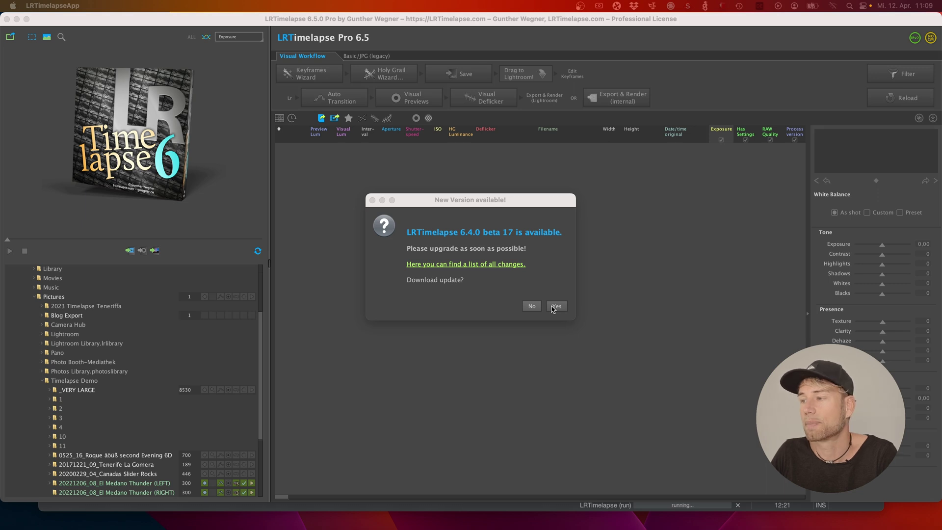
Download the 6.4.0 beta 17 update and defer its installation until shutdown.
click(553, 307)
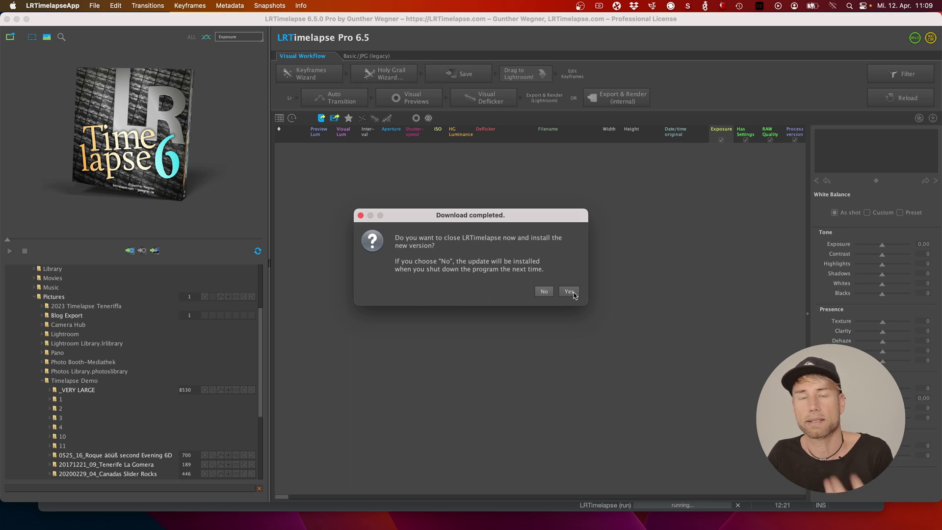
click(545, 292)
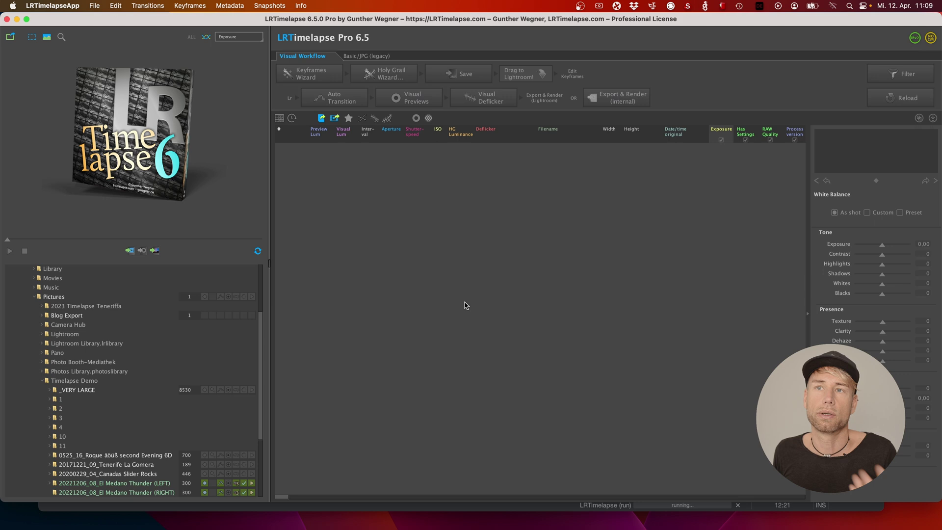